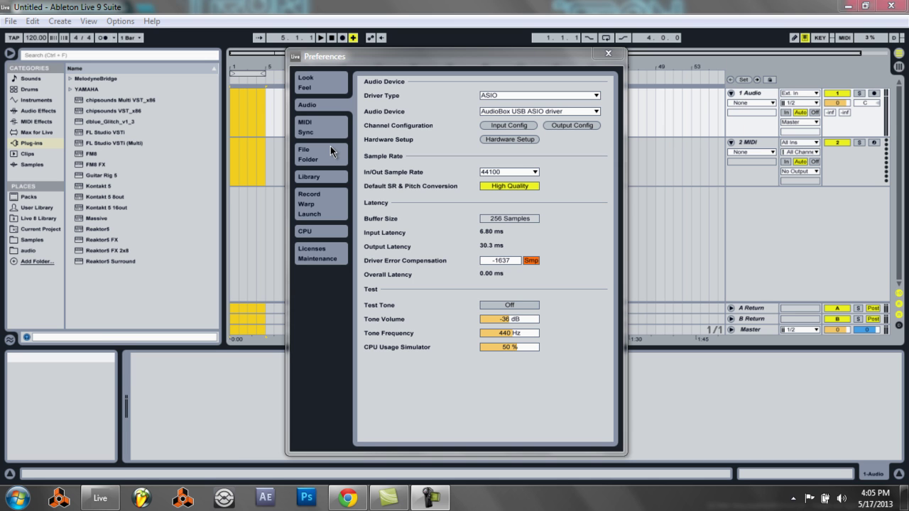
Inspect the Driver Type list and reopen Live's Preferences window from the Options menu.
mouse_move(479, 277)
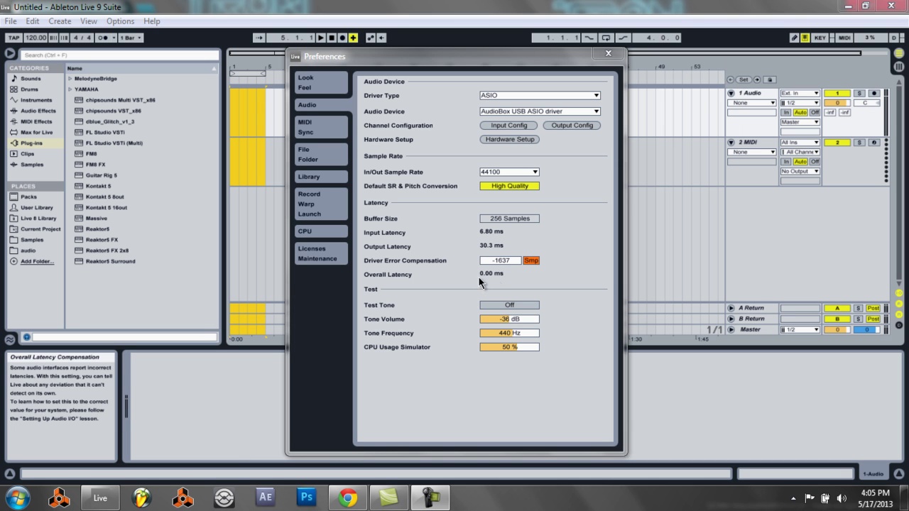
left_click(491, 99)
left_click(458, 100)
left_click(494, 95)
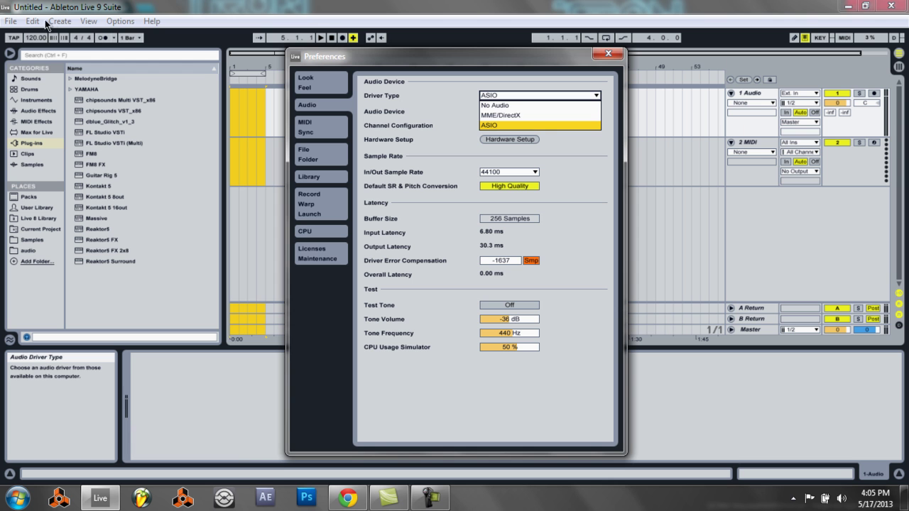
left_click(462, 64)
left_click(119, 21)
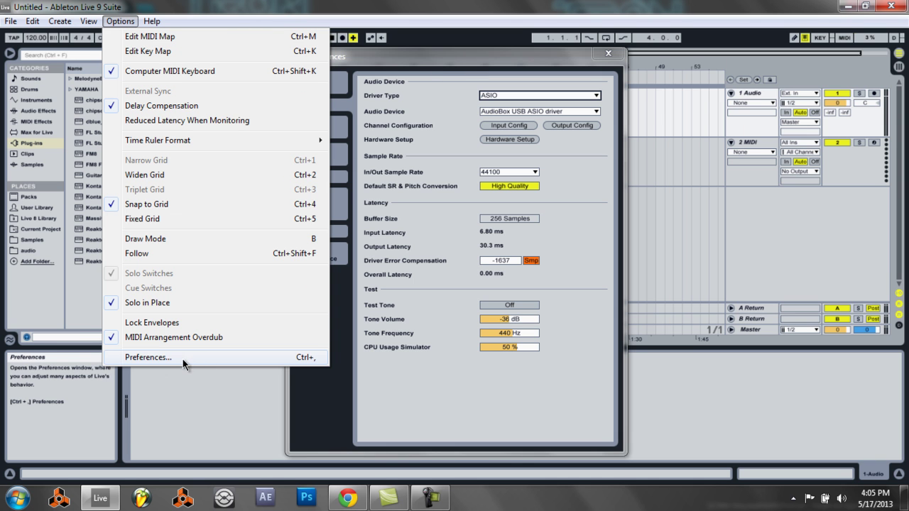
left_click(201, 359)
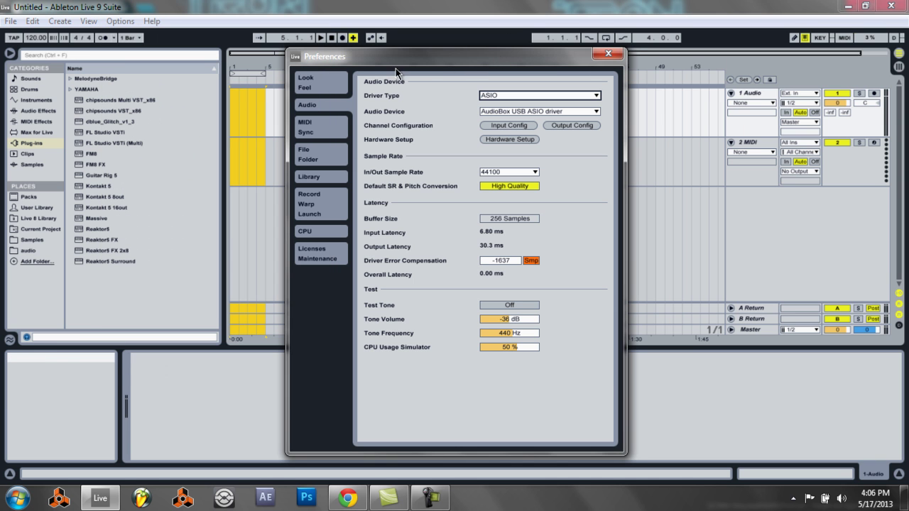
left_click(594, 96)
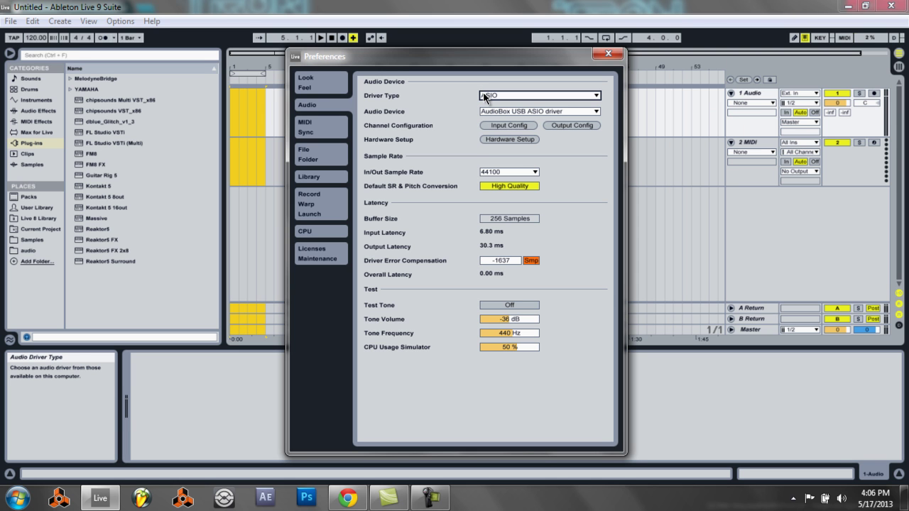
Keep ASIO as the driver type and select ASIO4ALL v2 as the audio device.
left_click(484, 96)
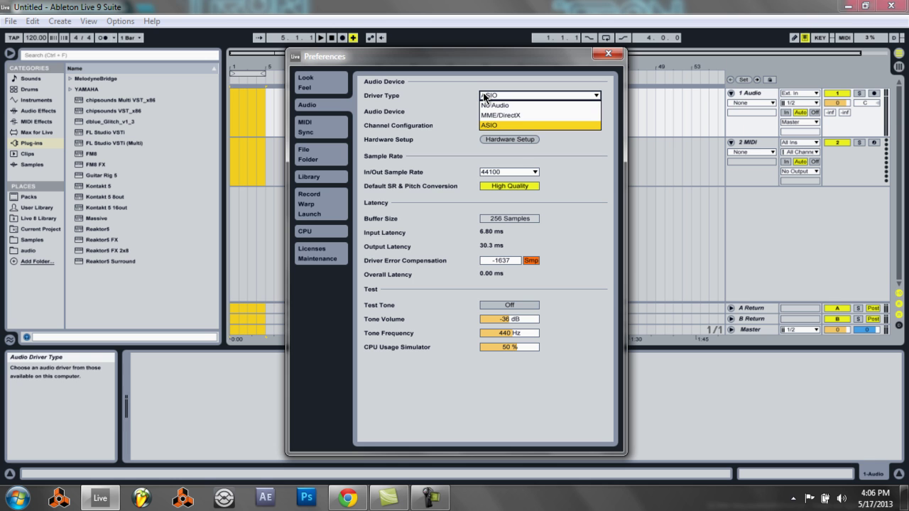
left_click(500, 125)
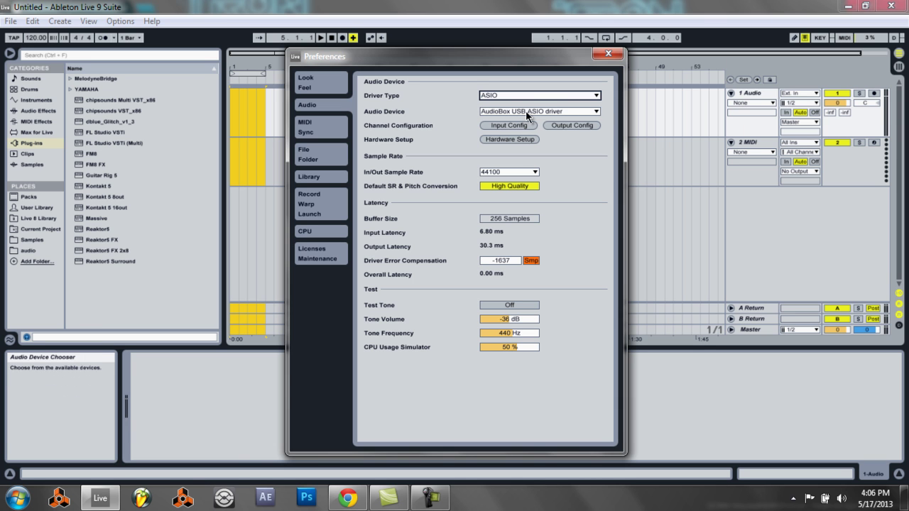
left_click(537, 97)
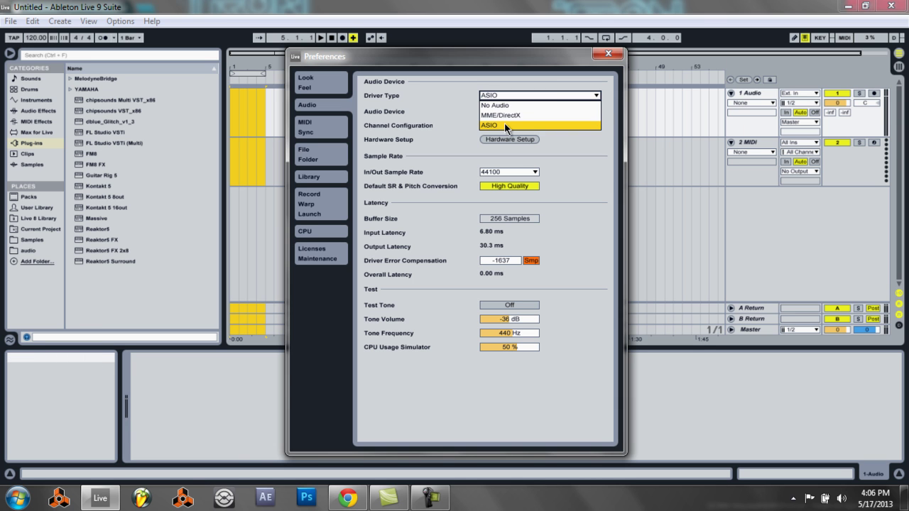
left_click(503, 124)
left_click(518, 112)
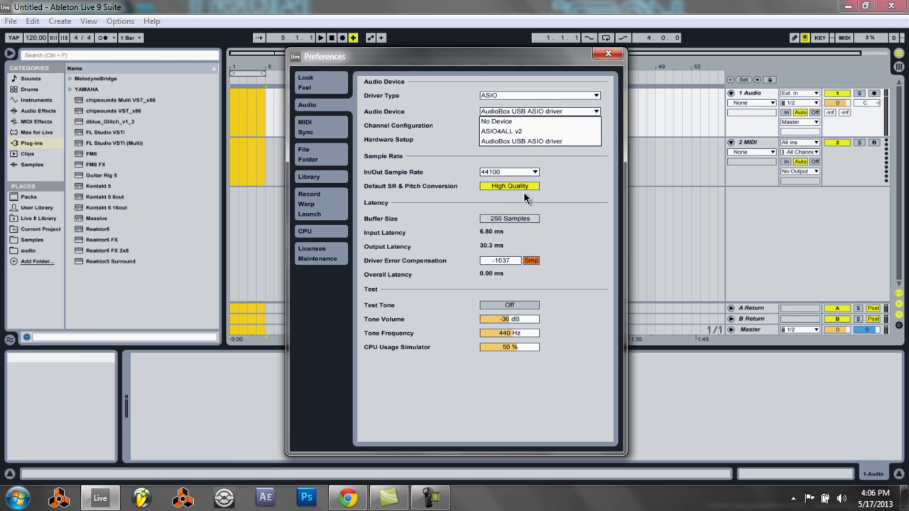
left_click(564, 195)
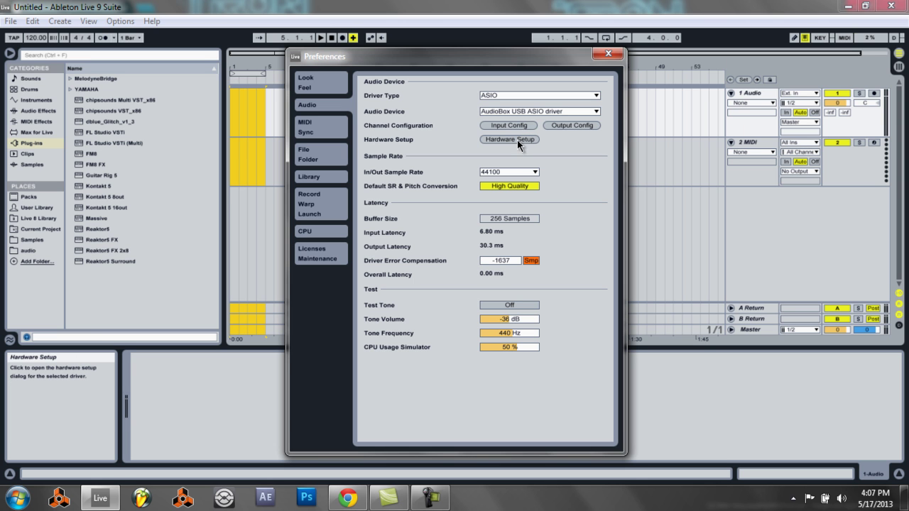
left_click(528, 113)
left_click(521, 132)
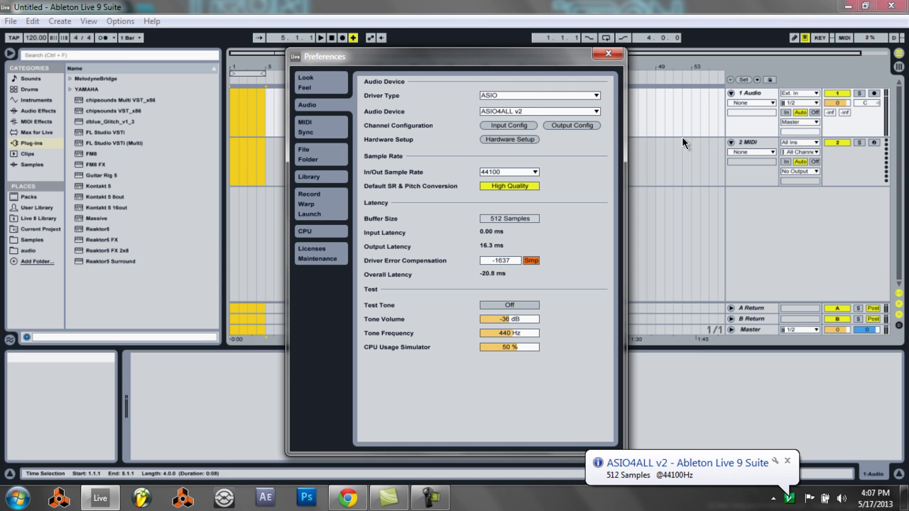
In ASIO4ALL's advanced options, drag the ASIO Buffer Size slider from 512 down to 64 samples.
left_click(514, 139)
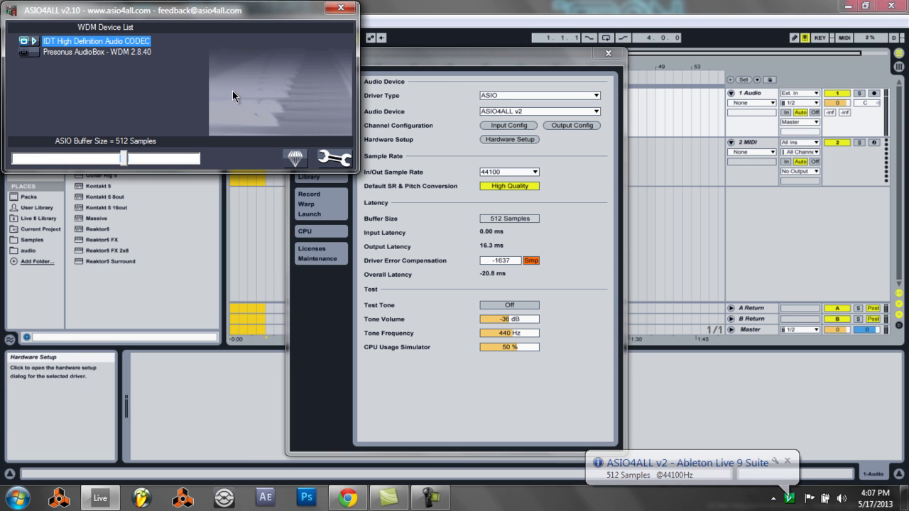
left_click(319, 161)
left_click(320, 163)
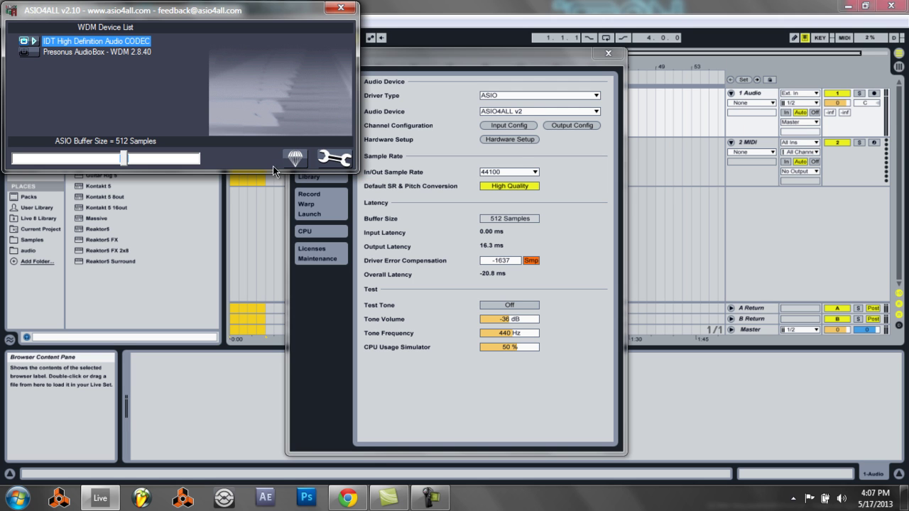
left_click(334, 162)
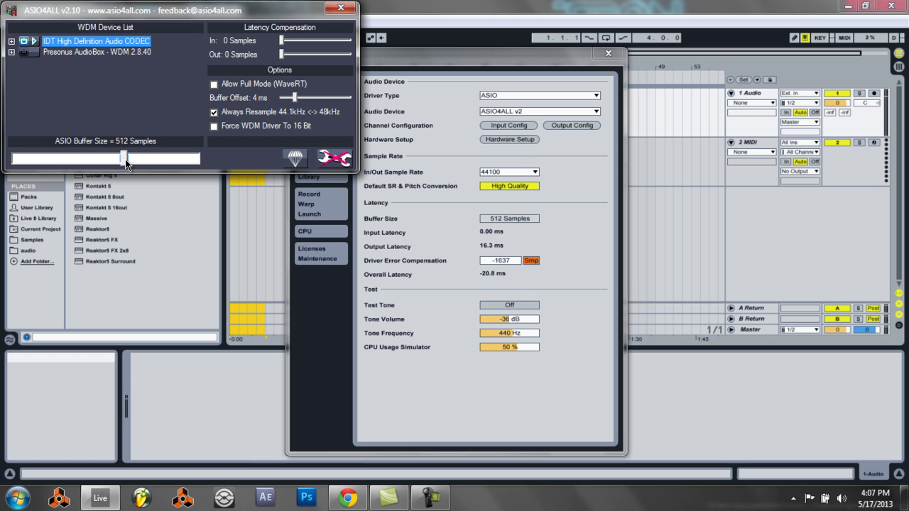
left_click_drag(125, 159, 9, 170)
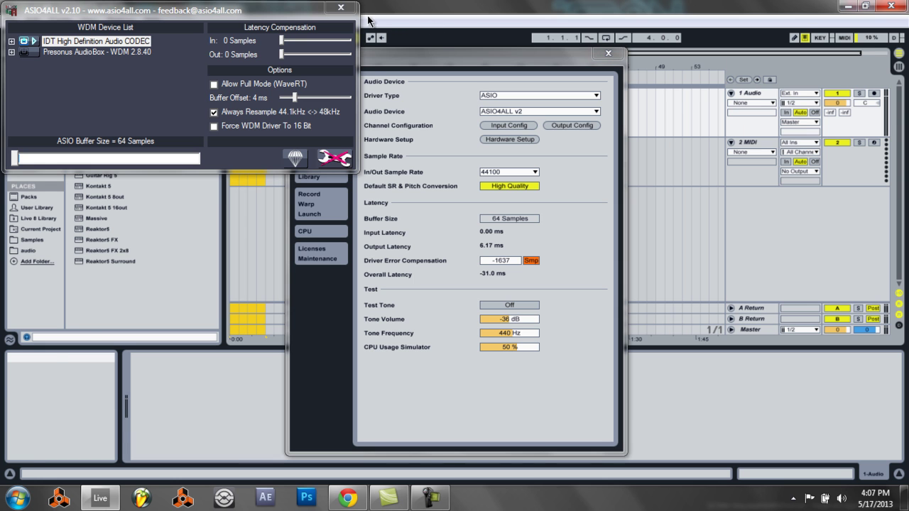
left_click(370, 38)
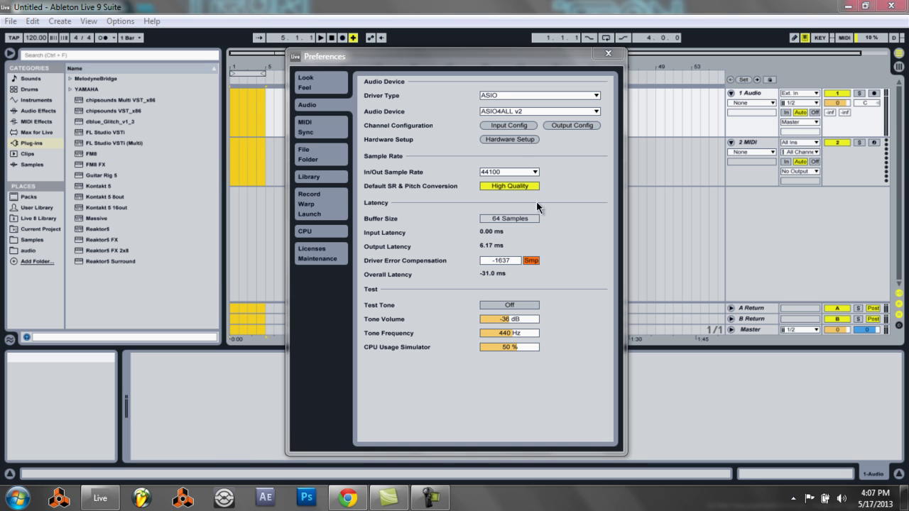
left_click(513, 137)
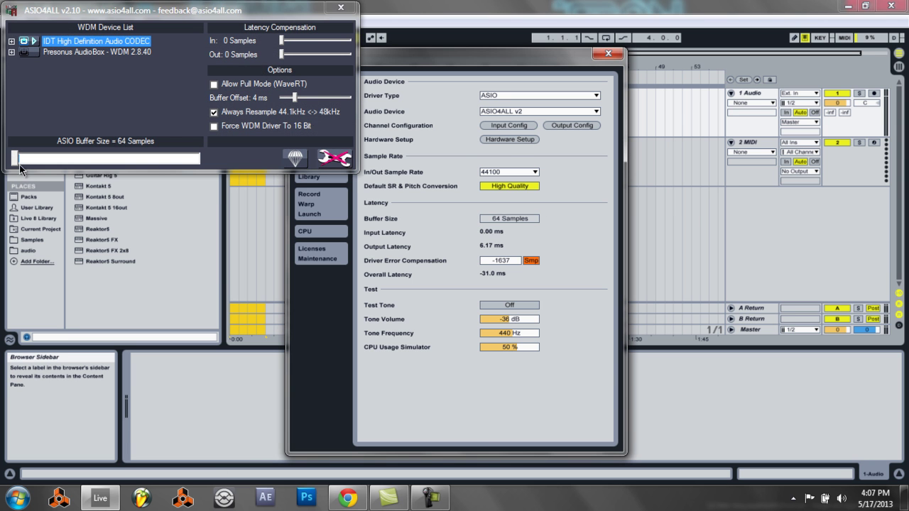
mouse_move(20, 169)
left_mouse_down()
mouse_move(84, 169)
mouse_move(17, 165)
left_mouse_up()
Close ASIO4ALL and load Analog's Piano & Keys Accordion.adv preset onto new track 3 Accordion.
left_click(341, 7)
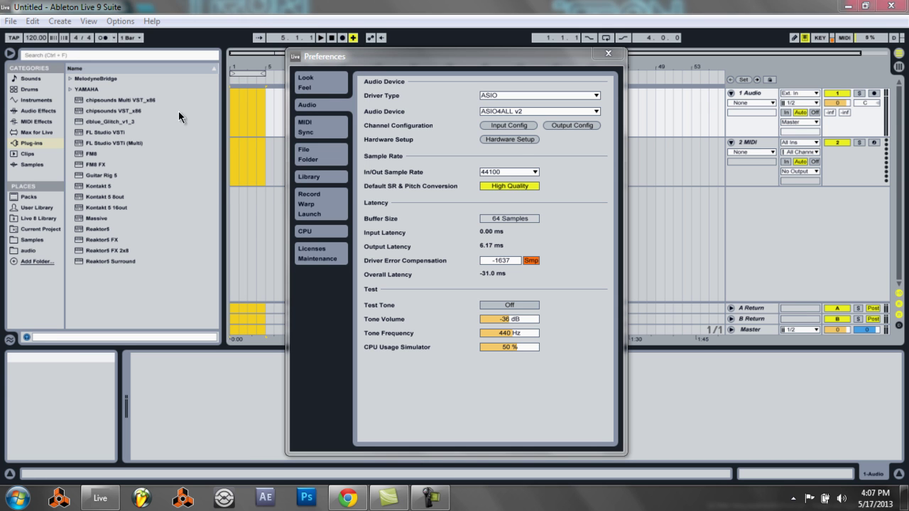
left_click(55, 100)
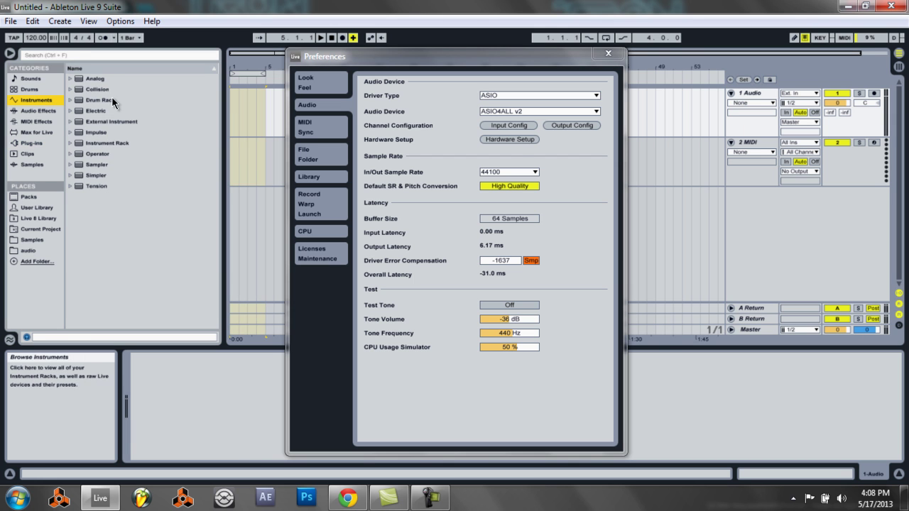
left_click(70, 79)
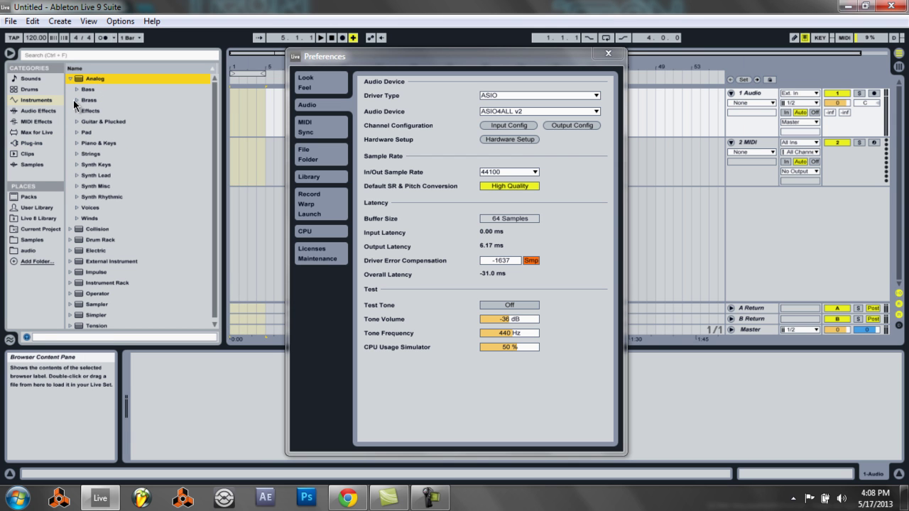
left_click(76, 143)
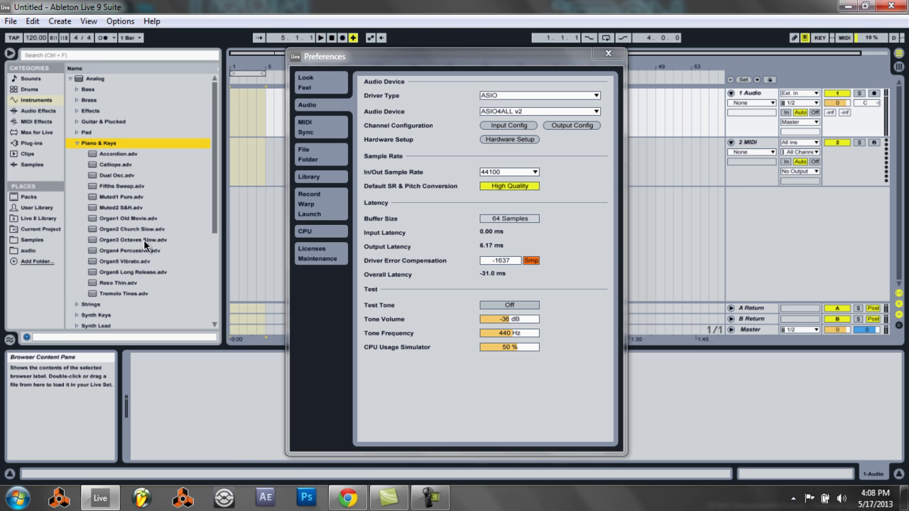
double_click(116, 153)
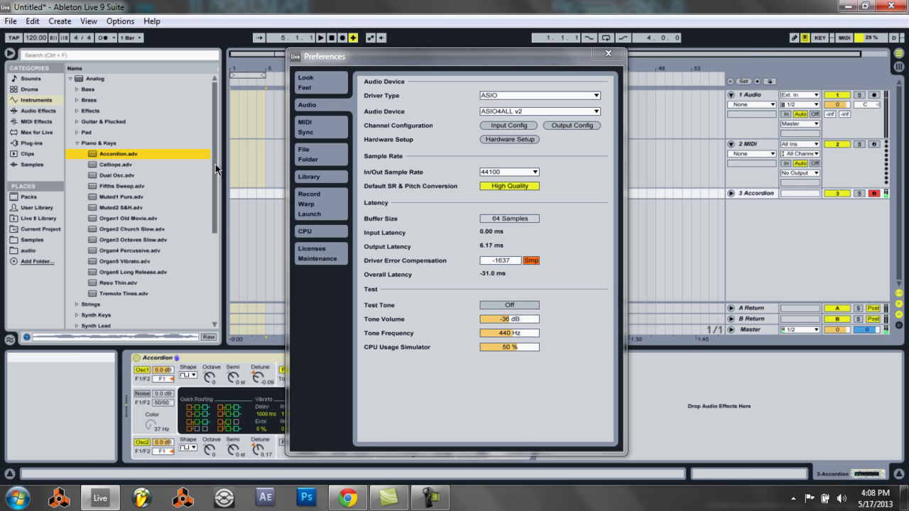
In ASIO4ALL, disable the IDT High Definition Audio CODEC and enable the Presonus AudioBox.
left_click(501, 139)
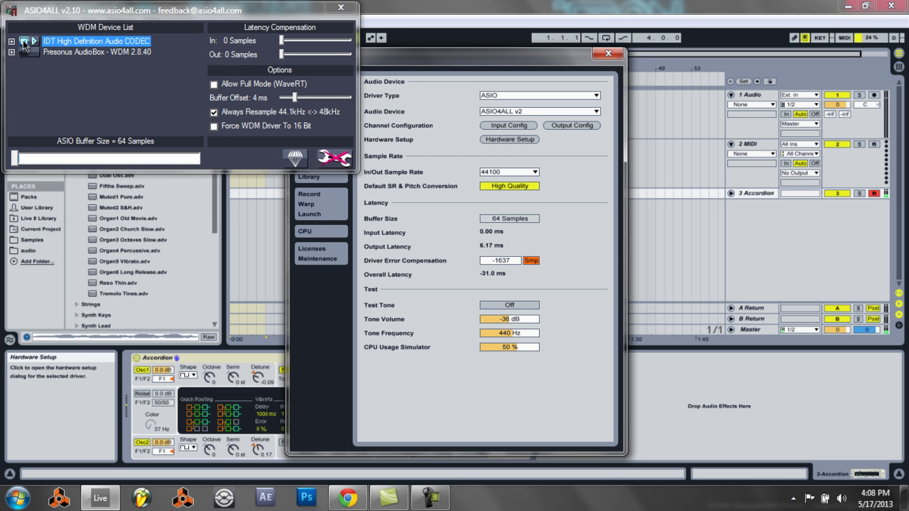
left_click(23, 42)
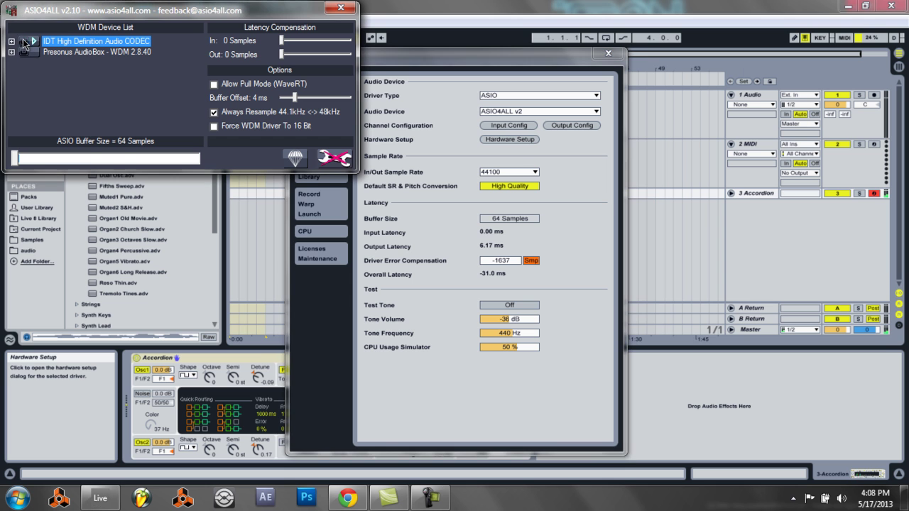
left_click(24, 52)
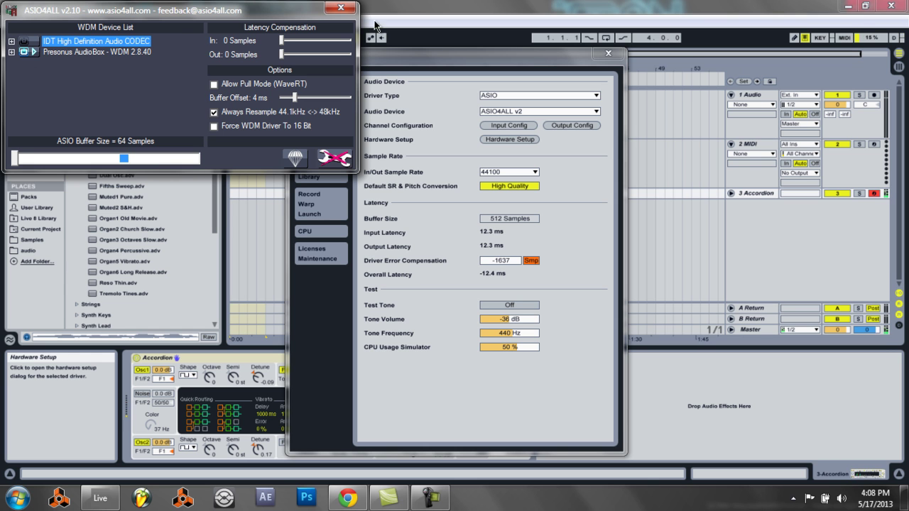
left_click(341, 7)
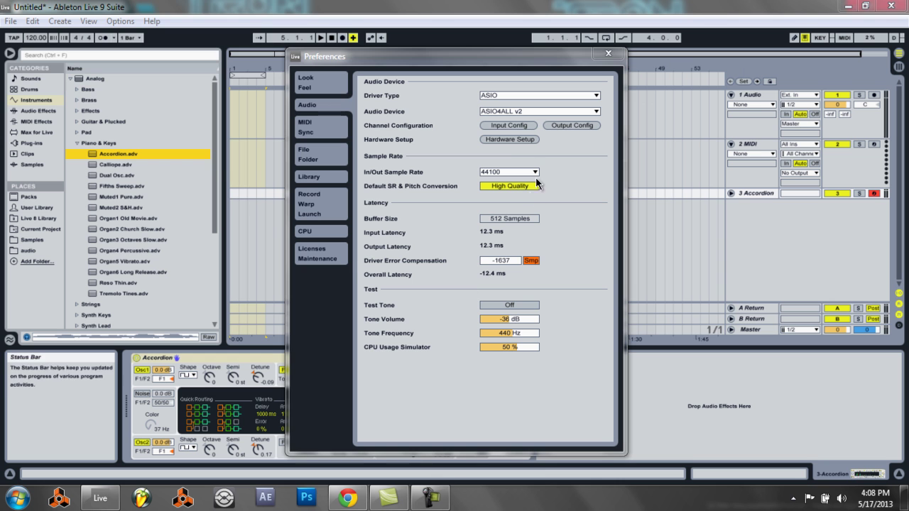
Review the Presonus AudioBox and IDT codec settings, then set the buffer to its 64-sample minimum.
left_click(519, 138)
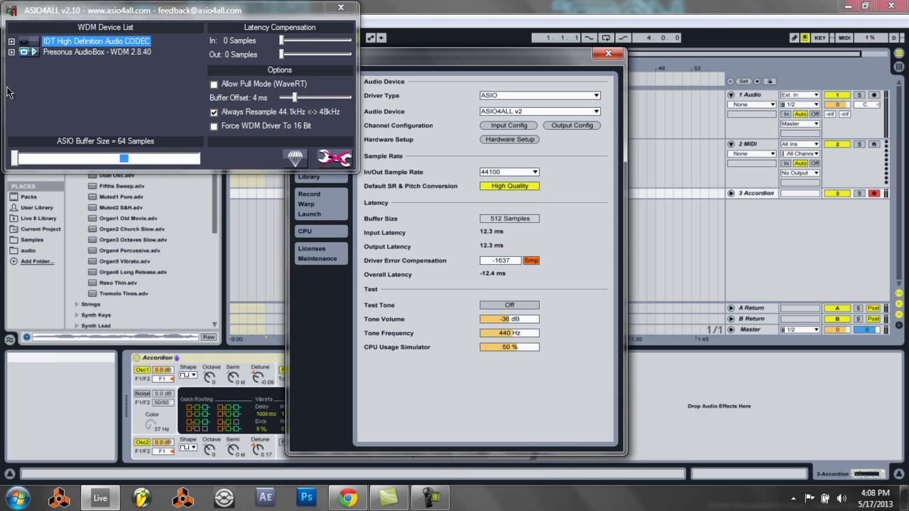
left_click(62, 52)
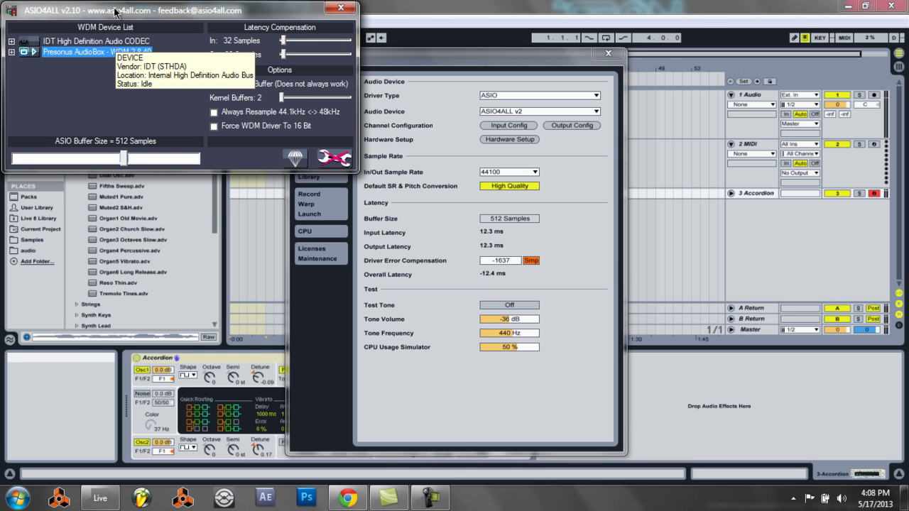
left_click(103, 41)
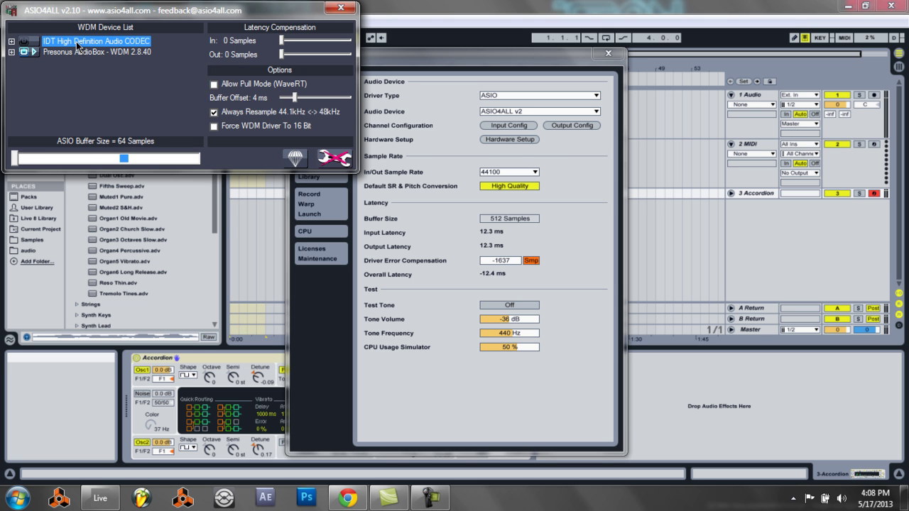
left_click(103, 53)
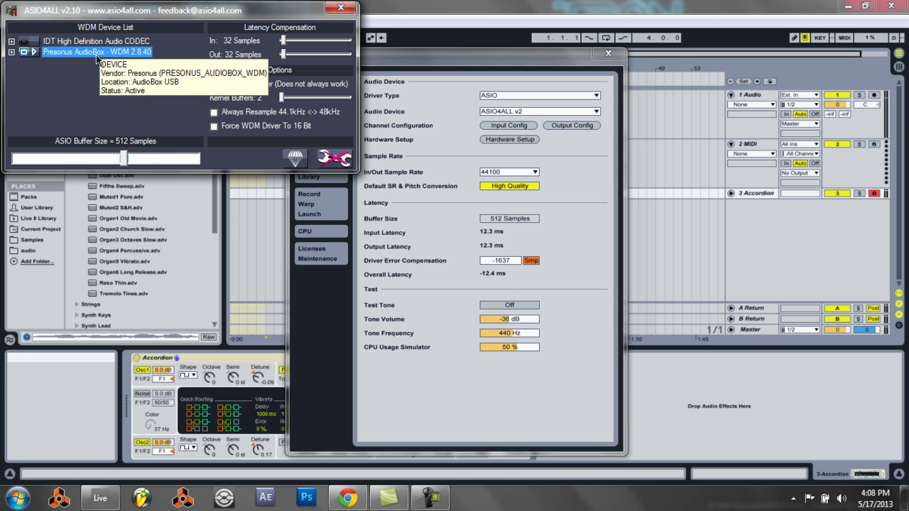
left_click_drag(124, 164, 14, 163)
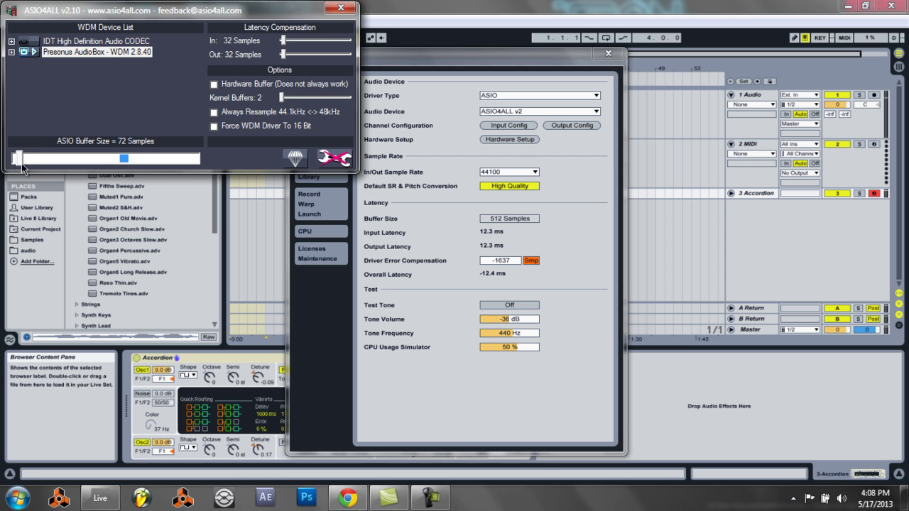
left_click(341, 9)
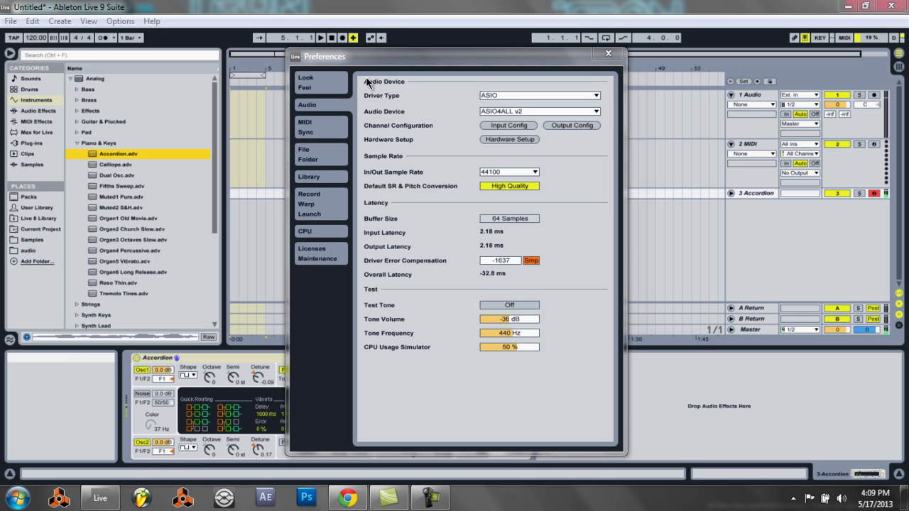
Adjust the ASIO buffer size down, then larger, applying each change by closing the panel.
left_click(501, 139)
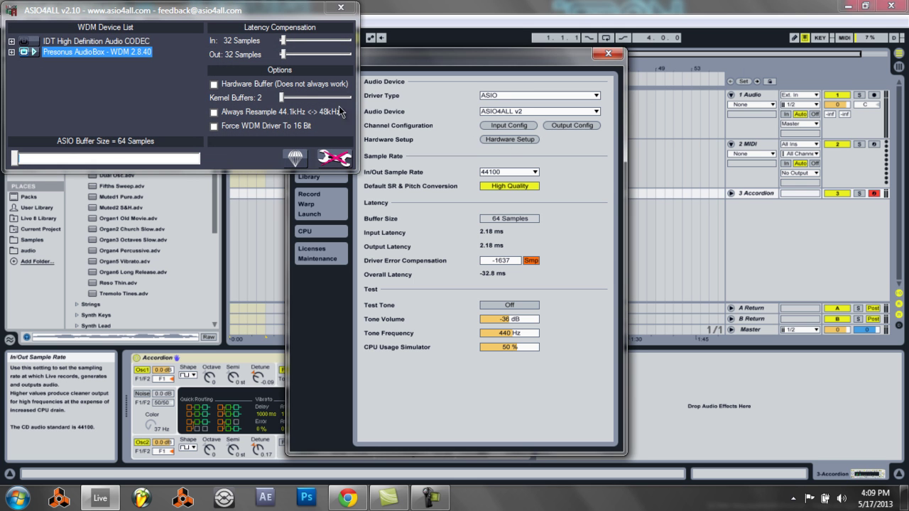
left_click(23, 163)
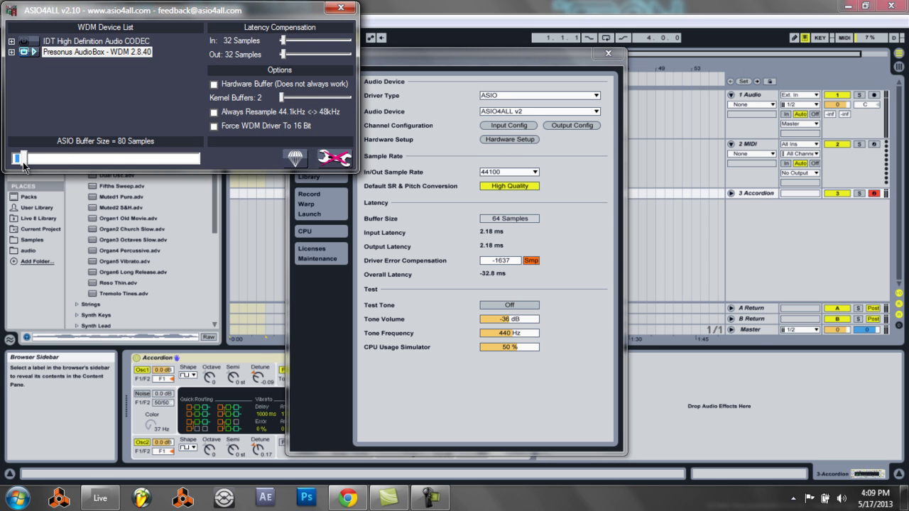
mouse_move(23, 162)
left_mouse_down()
mouse_move(7, 162)
mouse_move(18, 162)
left_mouse_up()
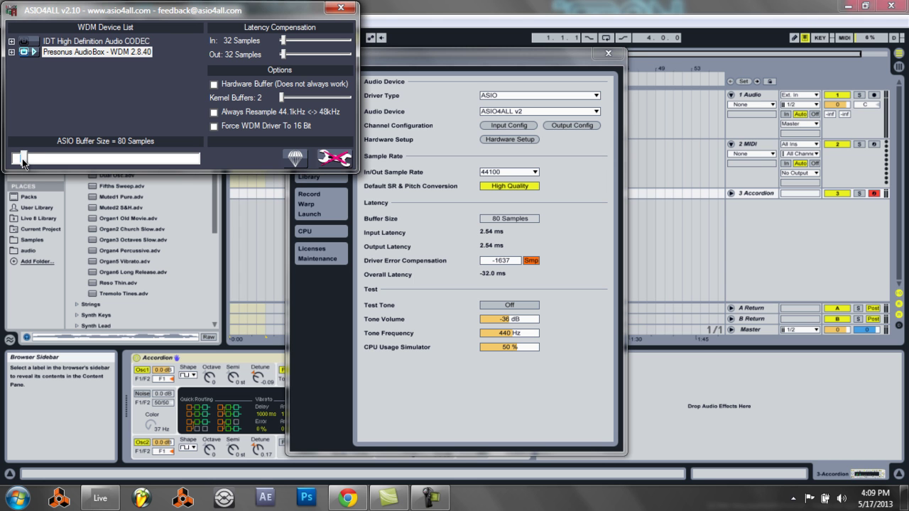
left_click(353, 11)
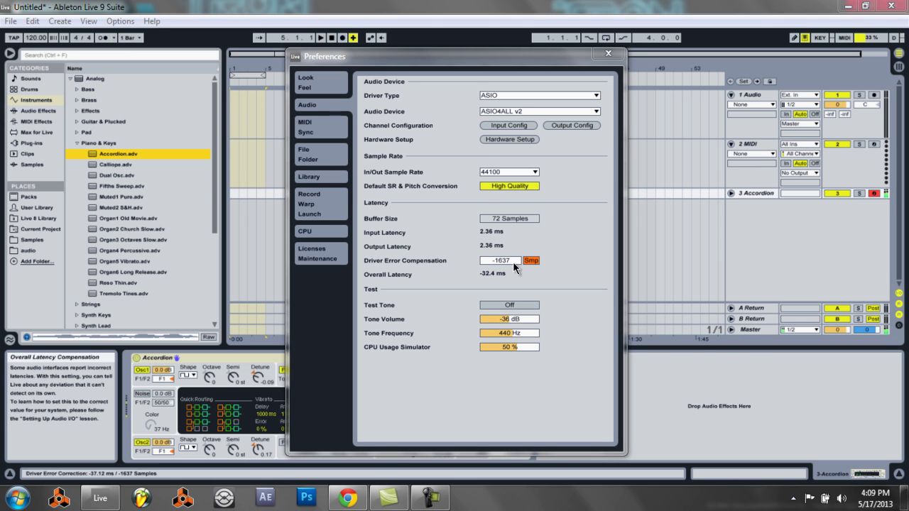
left_click(521, 137)
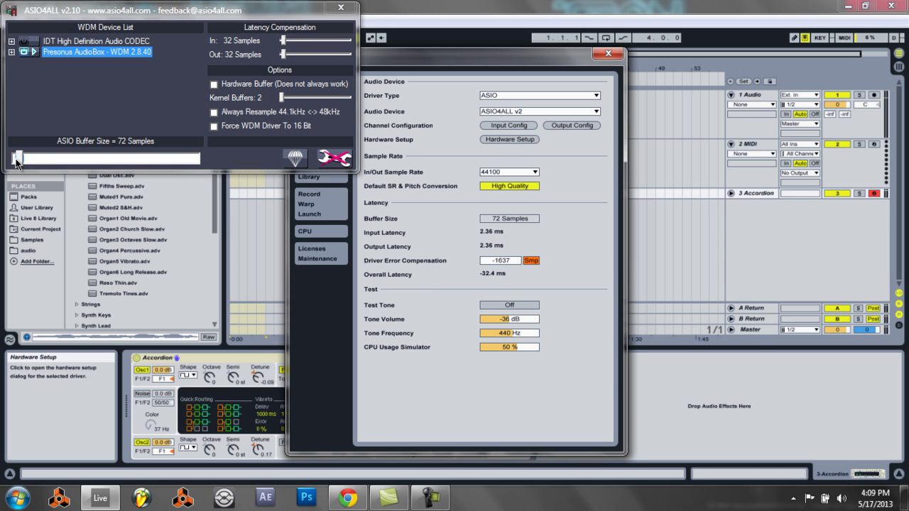
left_click_drag(18, 163, 60, 168)
left_click(341, 7)
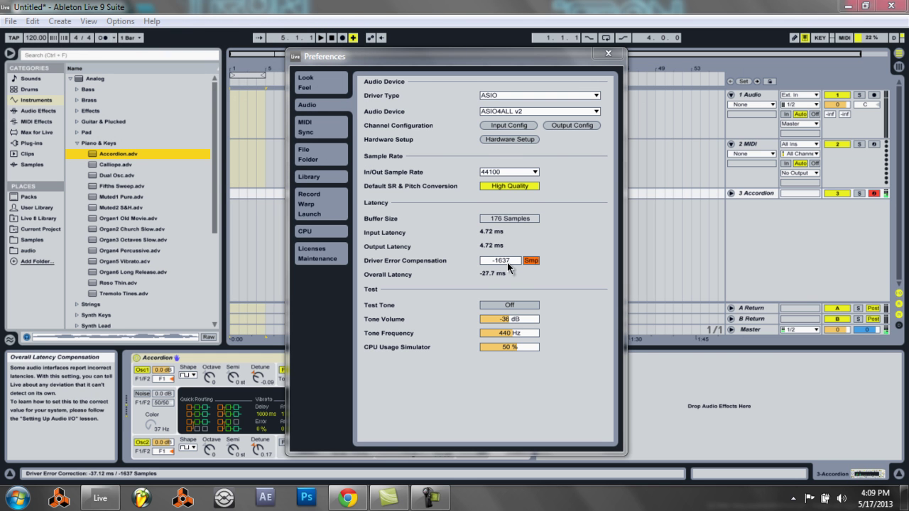
Reduce the ASIO buffer to 160 samples, then to 128 samples, applying each.
left_click(524, 140)
left_click_drag(64, 159, 58, 162)
left_click(340, 7)
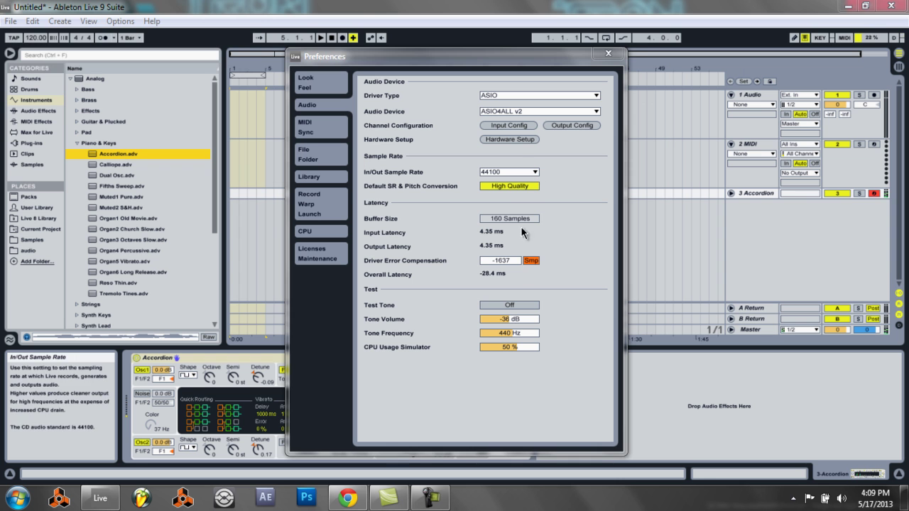
left_click(517, 139)
left_click_drag(61, 161, 50, 162)
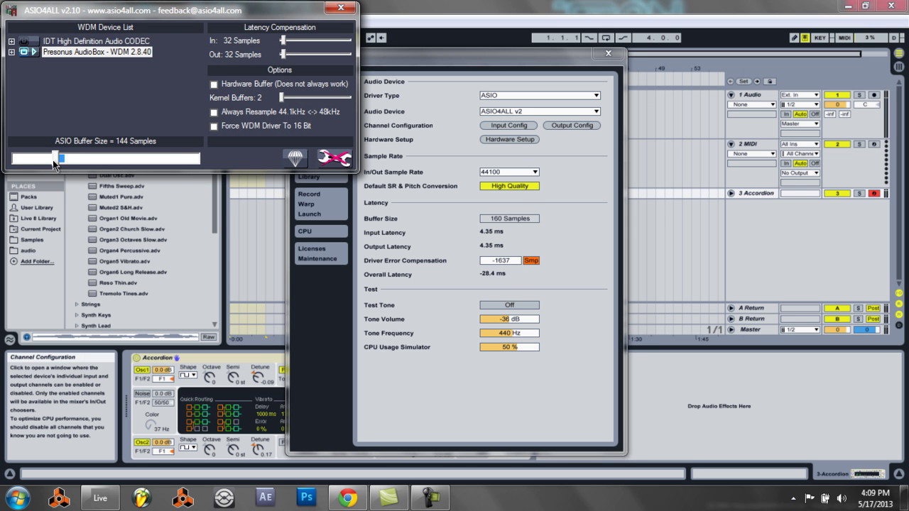
left_click(343, 8)
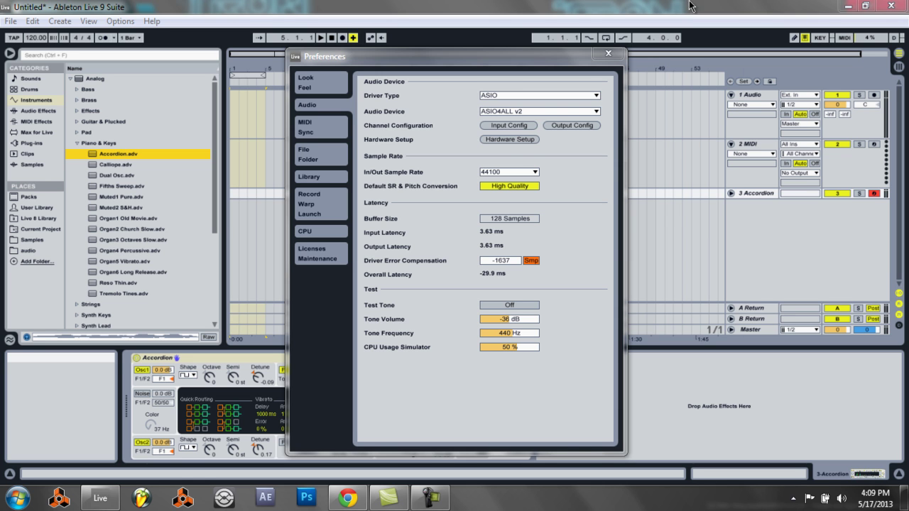
Reopen ASIO4ALL twice to confirm the buffer stays at 128 samples.
left_click(523, 140)
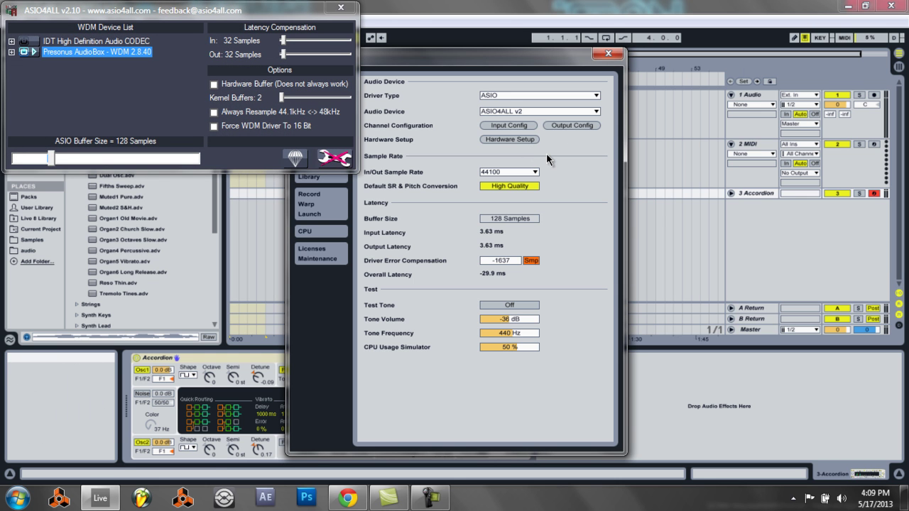
left_click(341, 7)
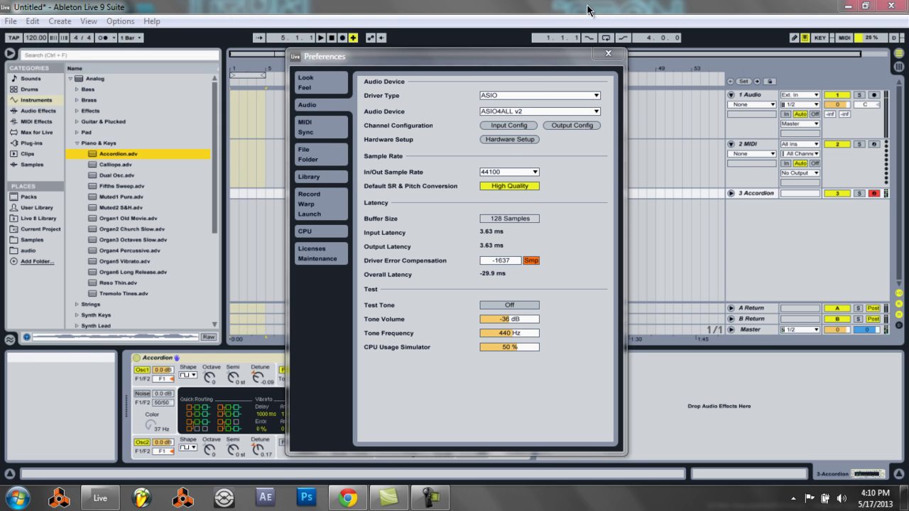
left_click(505, 140)
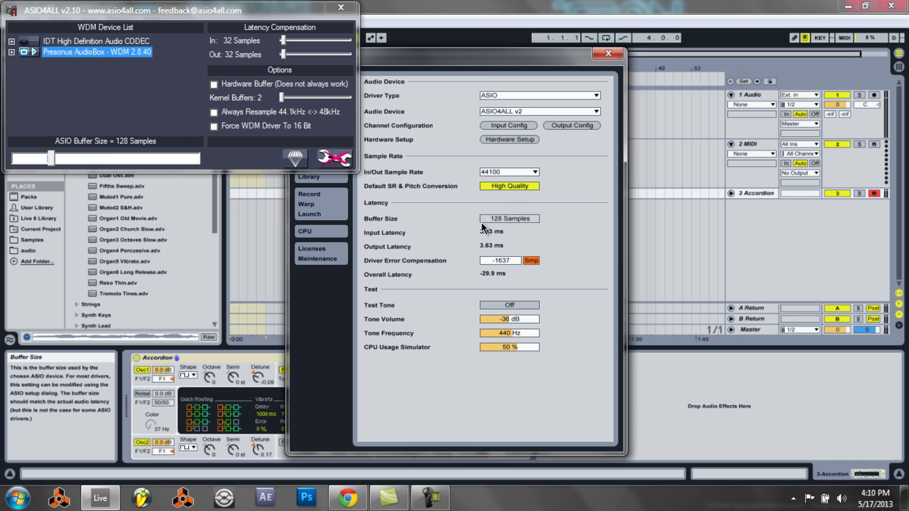
left_click(342, 8)
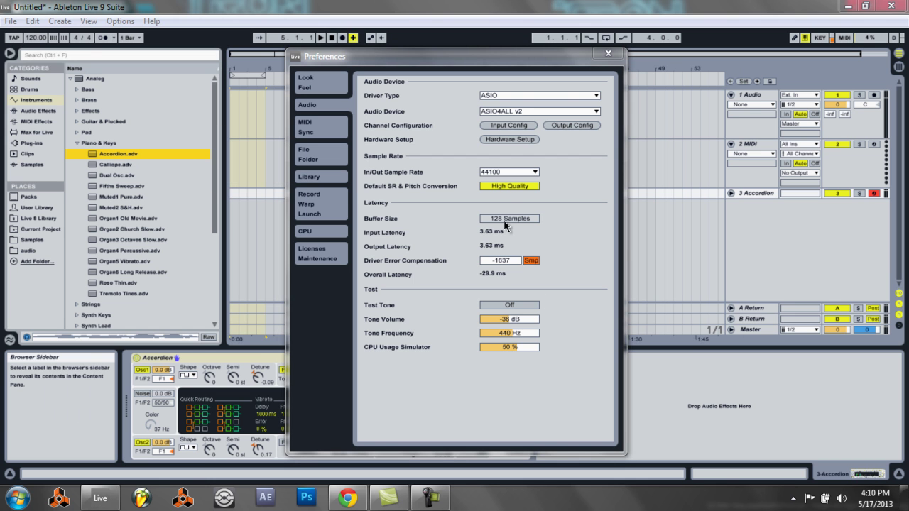
Fine-tune Driver Error Compensation to -320 samples, bringing overall latency to -0.00 ms.
left_click(509, 261)
left_click_drag(509, 260, 511, 240)
left_click(532, 261)
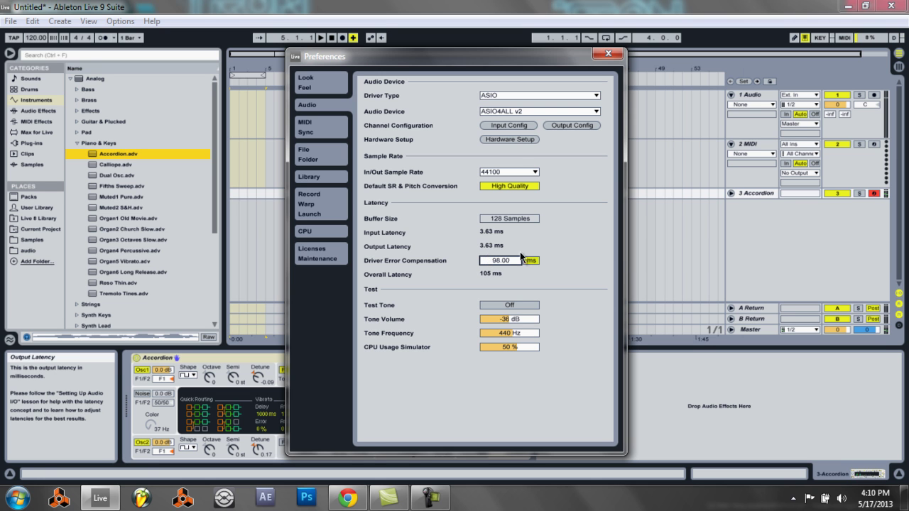
scroll(507, 261, "down", 1)
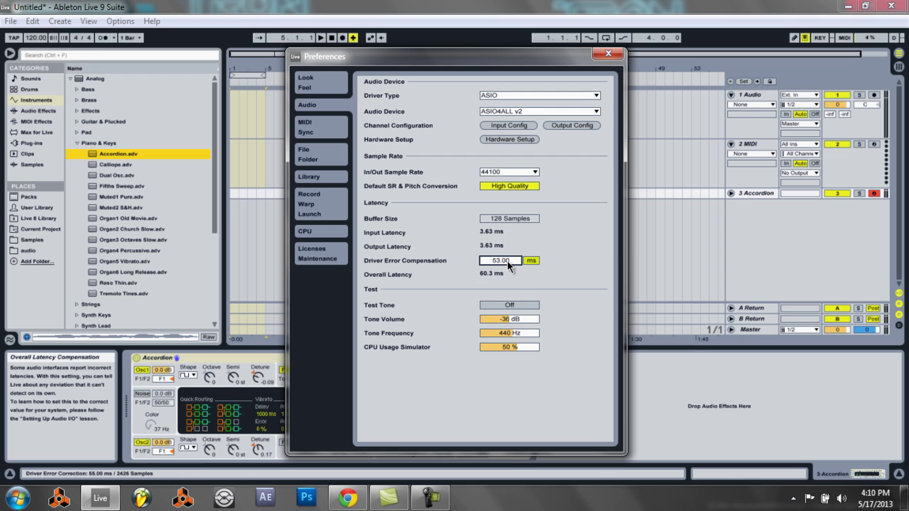
scroll(506, 260, "down", 20)
scroll(507, 260, "down", 10)
scroll(509, 263, "up", 7)
scroll(509, 263, "down", 4)
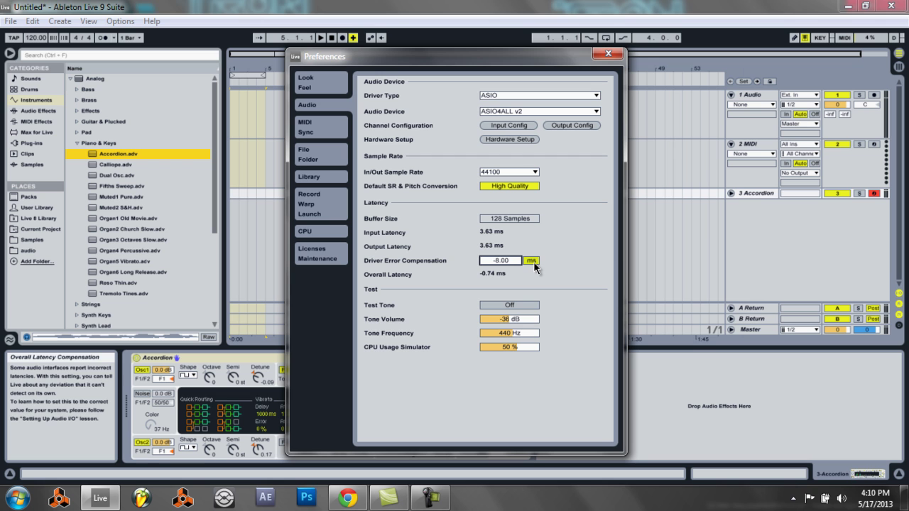
left_click(533, 261)
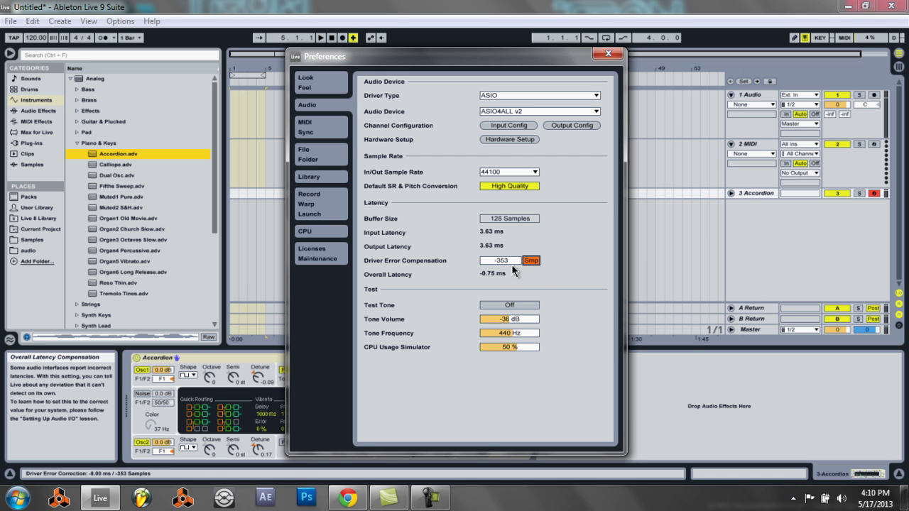
left_click(511, 262)
scroll(512, 262, "up", 5)
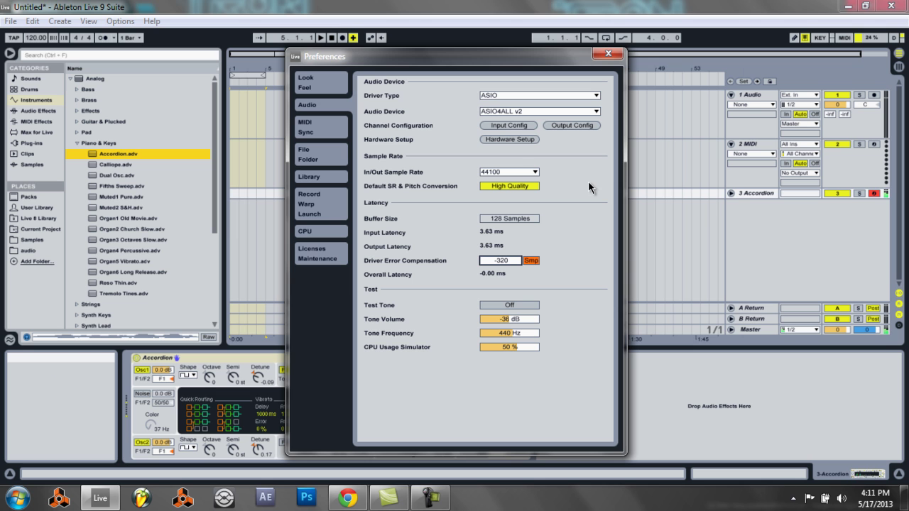
left_click(563, 111)
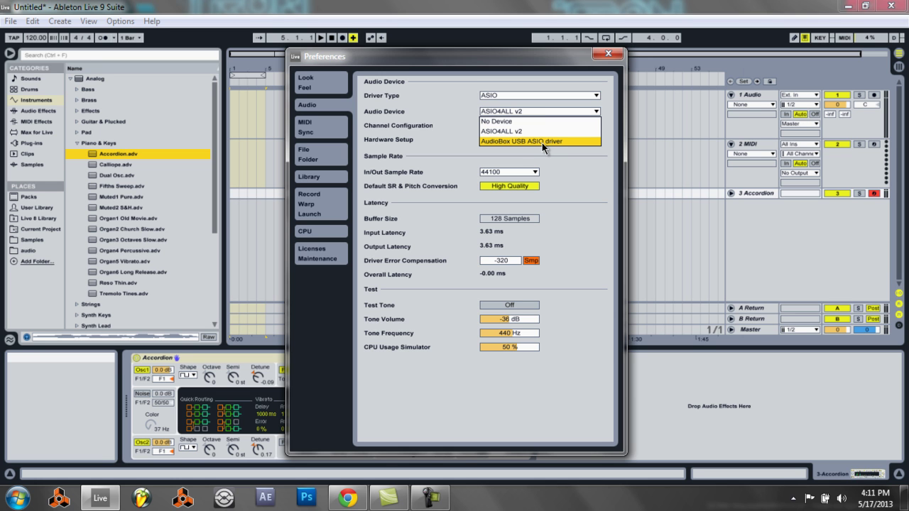
left_click(581, 186)
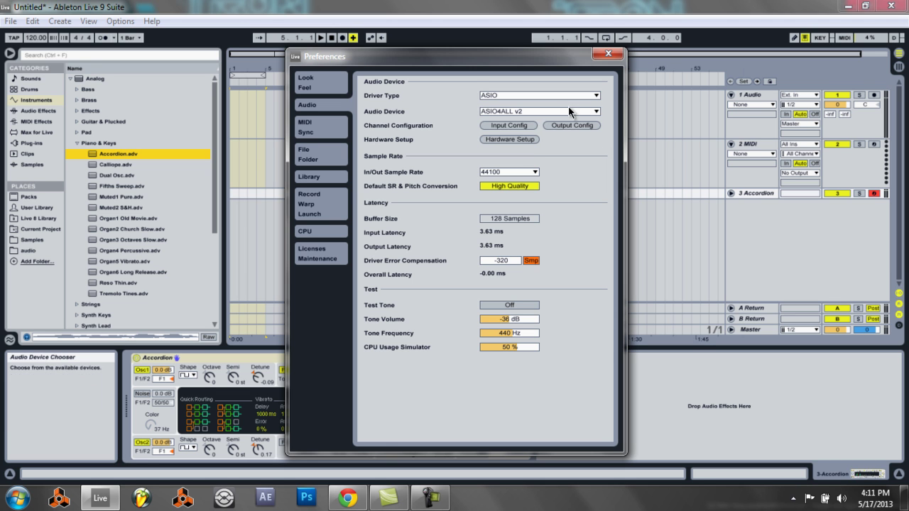
left_click(567, 110)
left_click(566, 208)
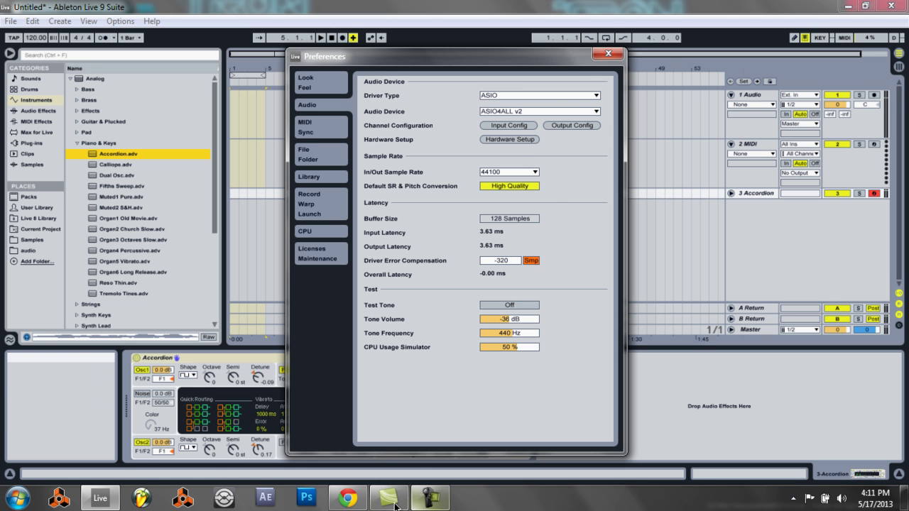
left_click(503, 139)
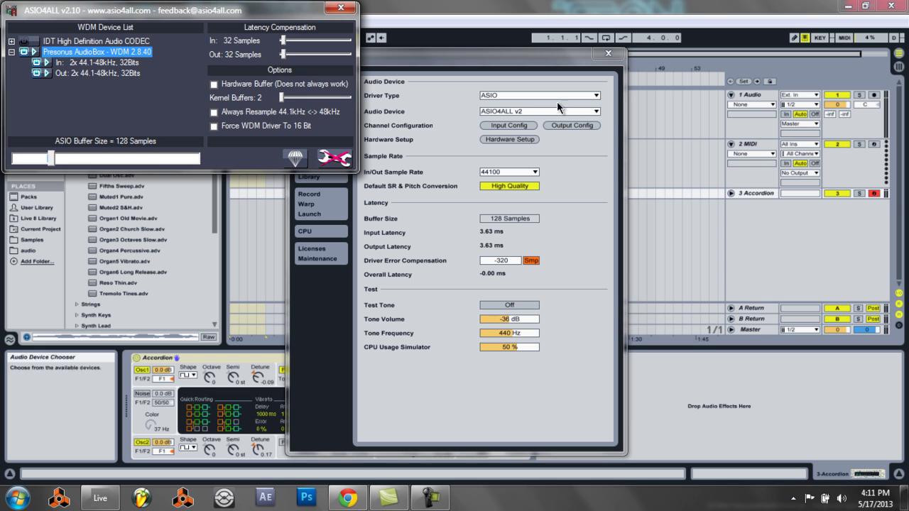
left_click(354, 11)
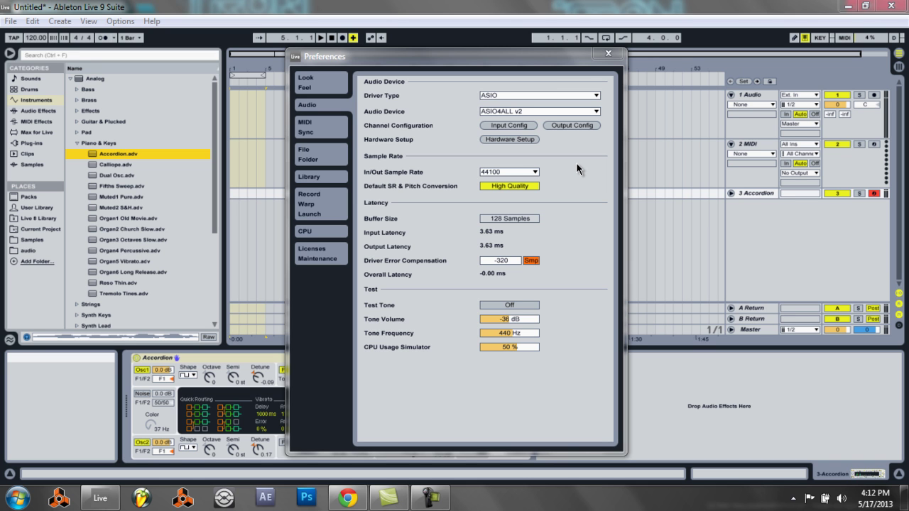
left_click(526, 111)
left_click(523, 93)
left_click(523, 93)
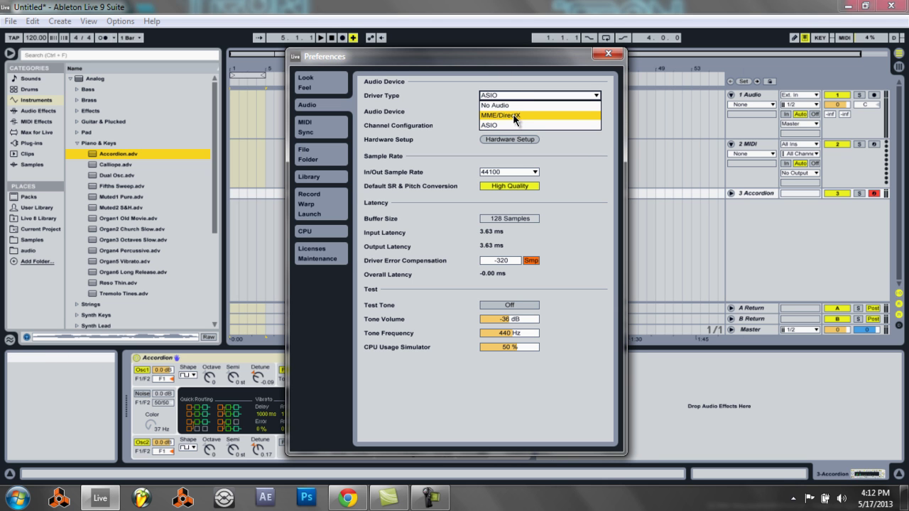
left_click(442, 97)
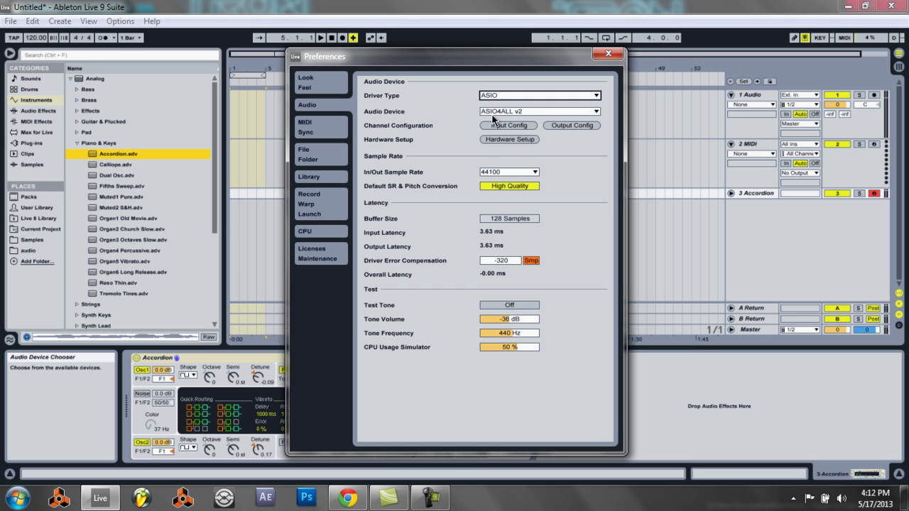
left_click(539, 114)
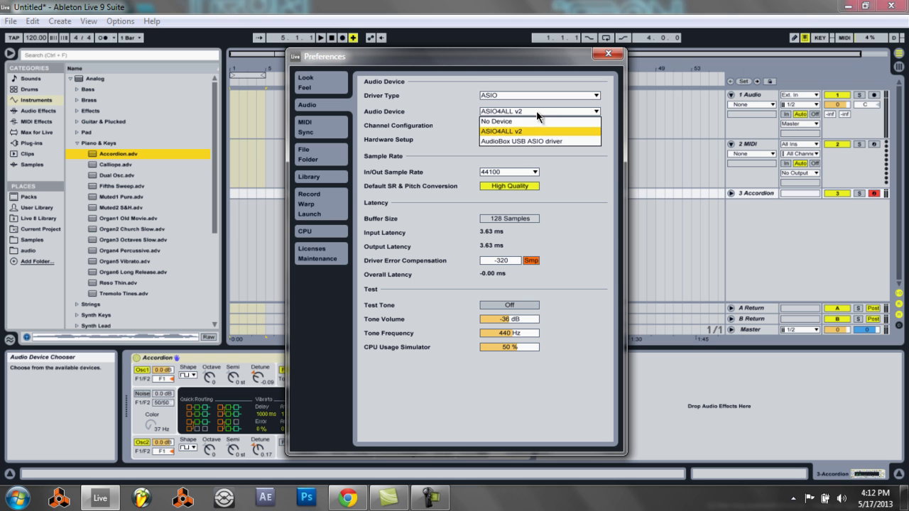
left_click(537, 103)
left_click(529, 110)
left_click(557, 125)
left_click(518, 113)
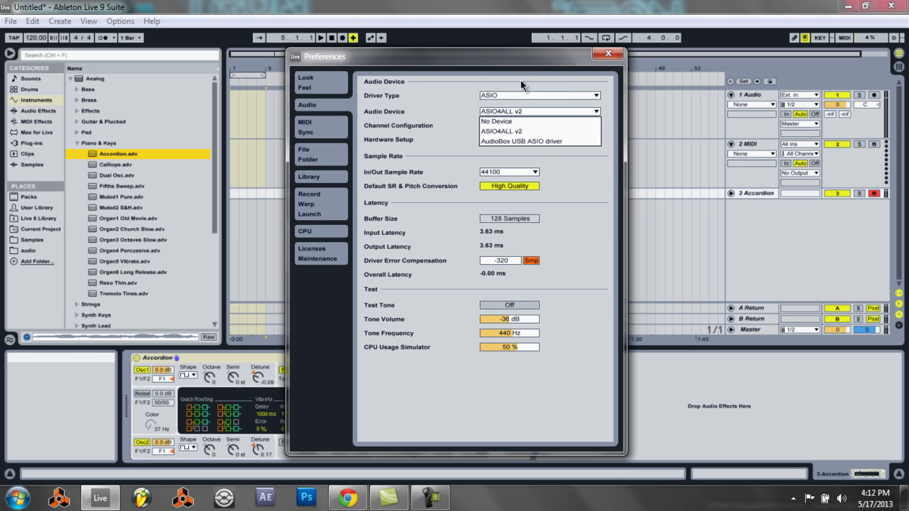
left_click(515, 108)
left_click(514, 95)
left_click(483, 96)
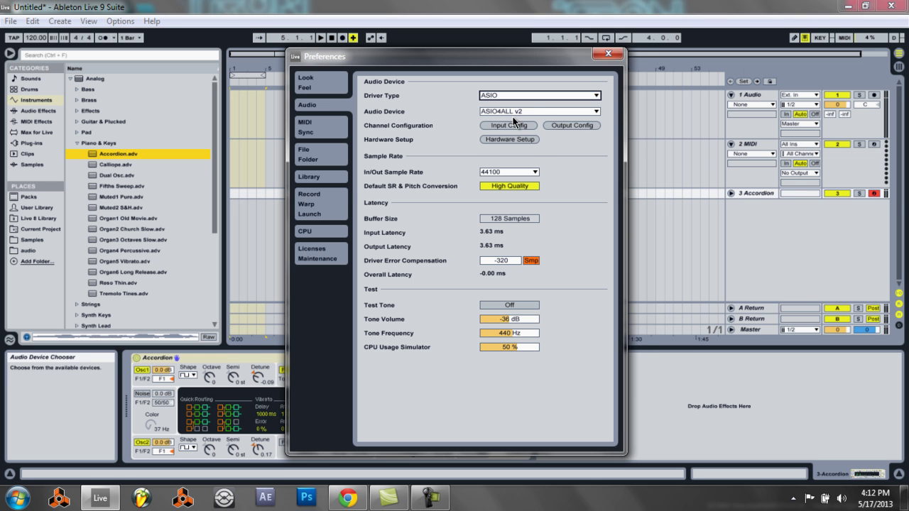
left_click(508, 111)
left_click(504, 128)
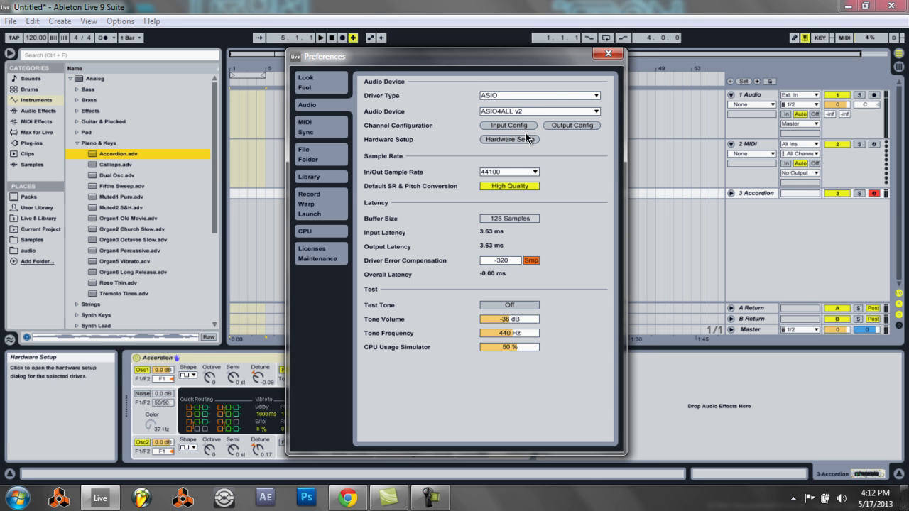
left_click(522, 140)
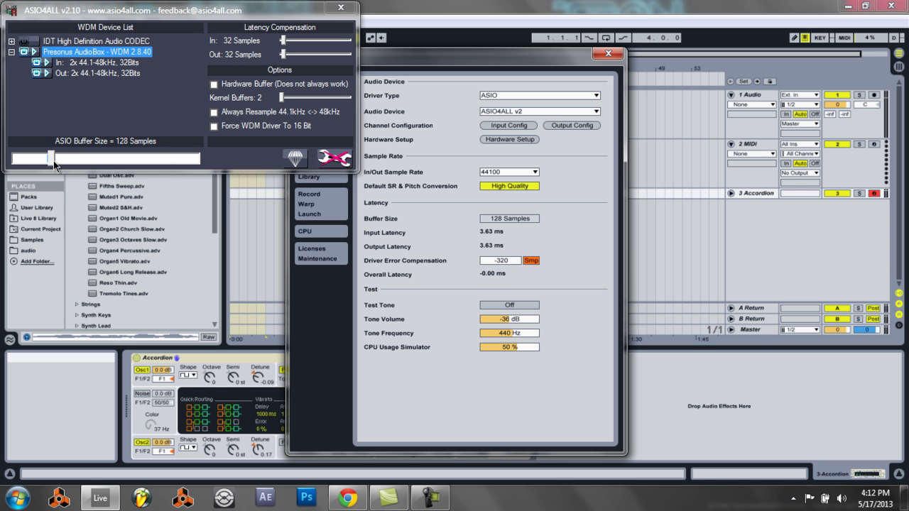
left_click(483, 220)
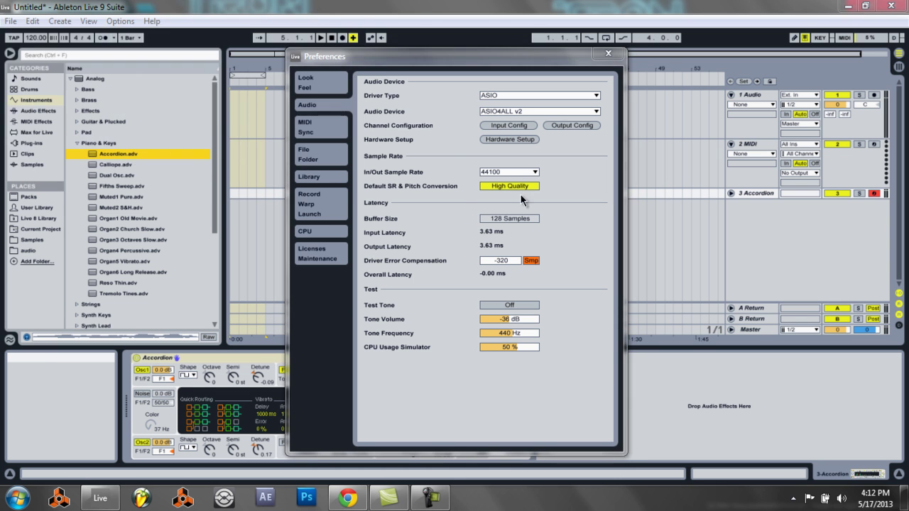